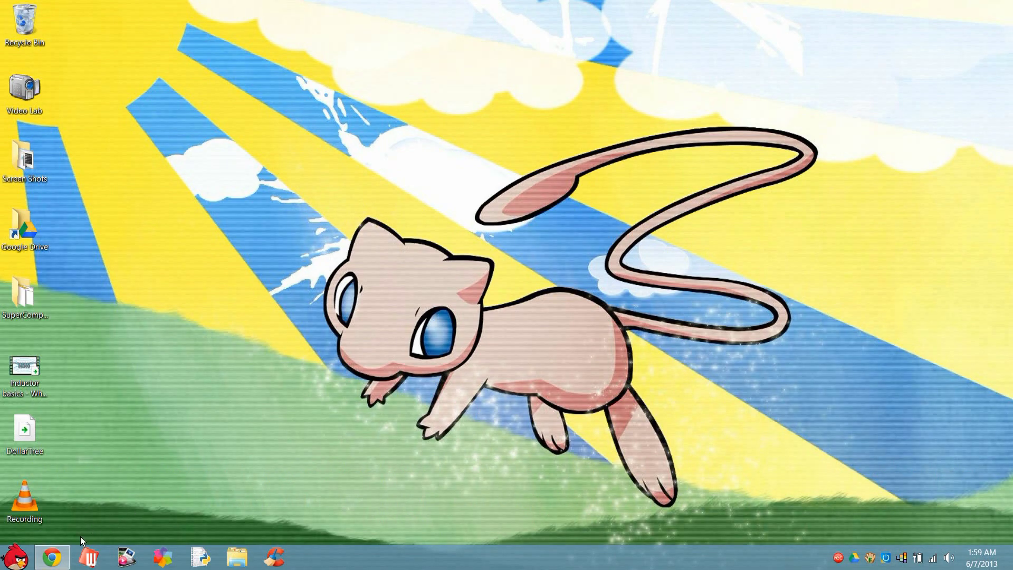
Bring the Text Compactor page back up and place the caret in the Step 1 text box
left_click(53, 558)
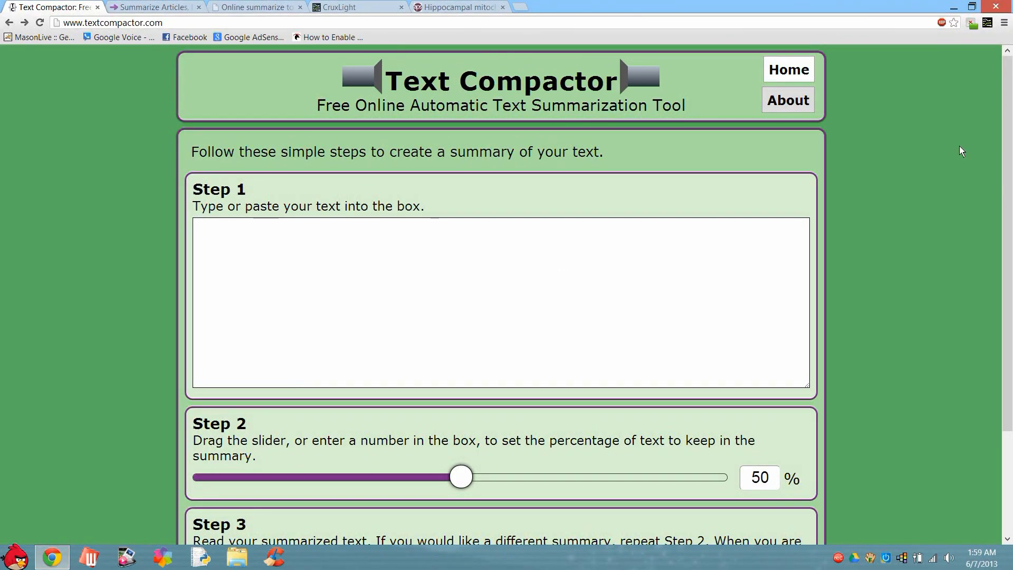
scroll(962, 152, "down", 1)
key("super+c")
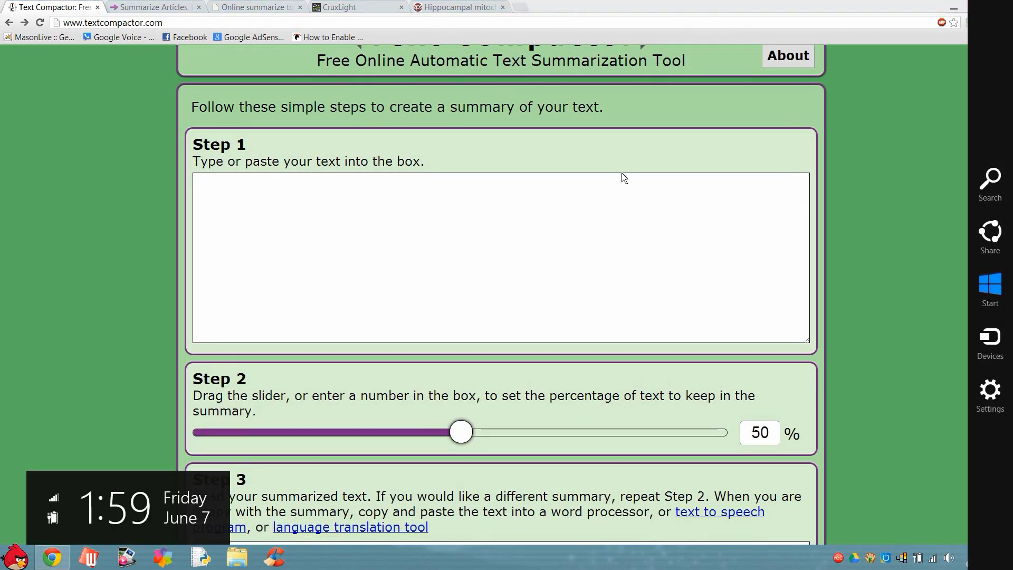
left_click(589, 221)
left_click(588, 222)
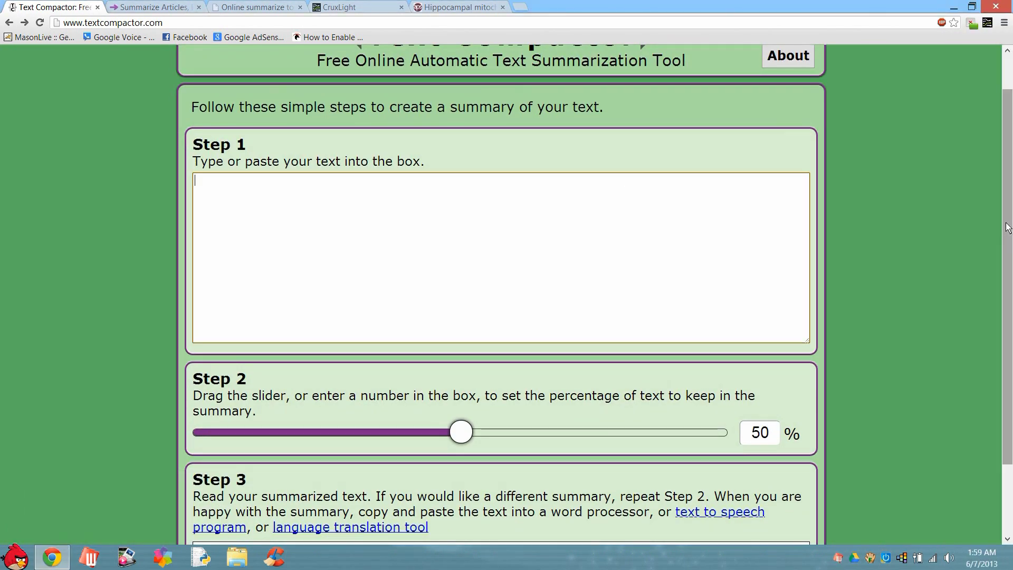
scroll(1006, 232, "down", 2)
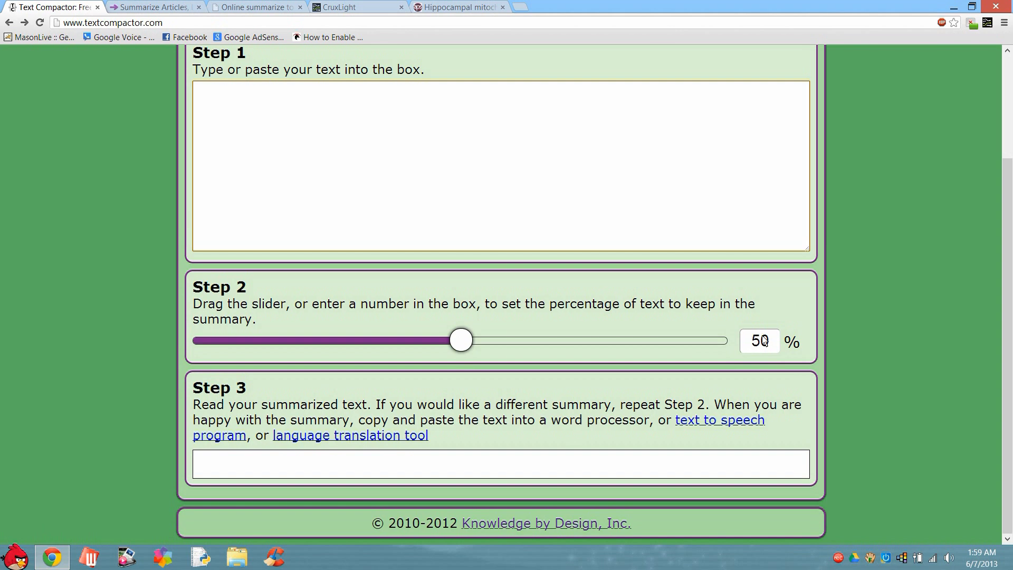
Drag the Step 2 slider to 0 percent, then raise the percentage of text to keep
left_click_drag(771, 344, 755, 342)
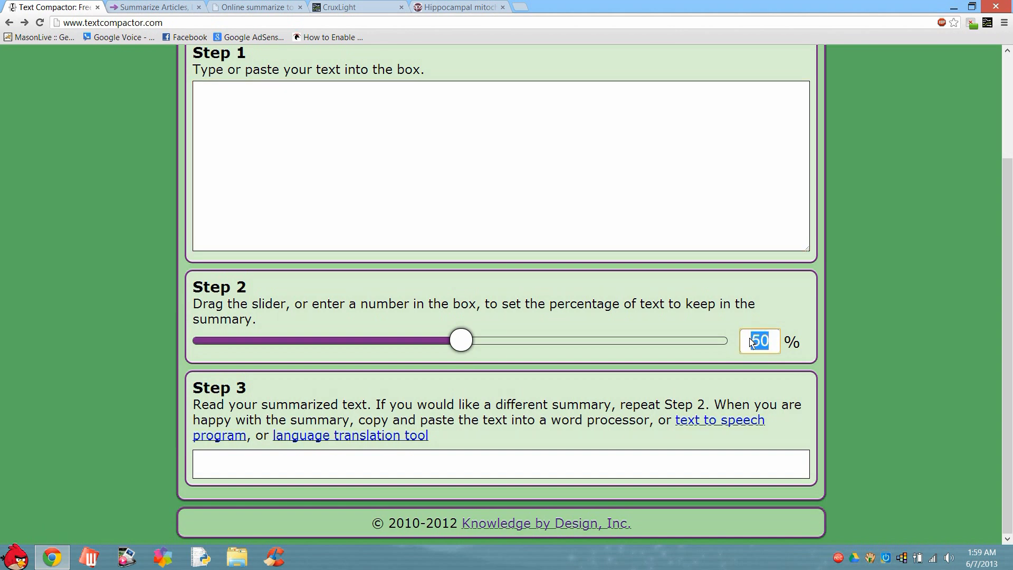
left_click(823, 320)
key("super+c")
key("super")
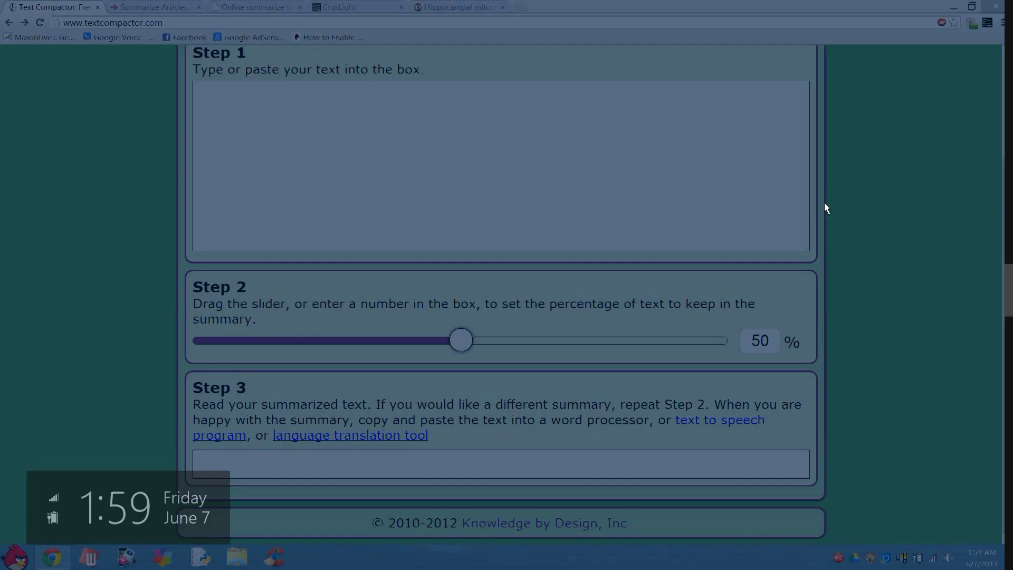
left_click(113, 135)
mouse_move(449, 346)
left_mouse_down()
mouse_move(211, 339)
mouse_move(685, 358)
mouse_move(520, 320)
mouse_move(271, 342)
mouse_move(159, 328)
mouse_move(244, 342)
mouse_move(725, 349)
mouse_move(430, 343)
mouse_move(482, 340)
mouse_move(445, 340)
mouse_move(464, 339)
left_mouse_up()
left_click_drag(681, 340, 723, 346)
left_click(170, 5)
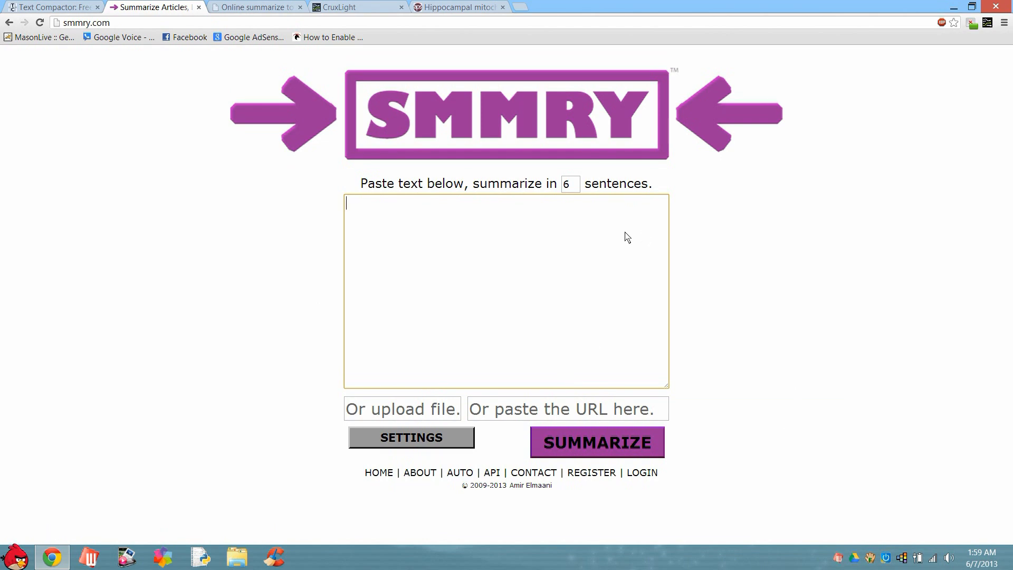
Select SMMRY's sentence count of 6 and place the caret in the empty text input box
left_click(568, 185)
left_click_drag(642, 195, 490, 186)
left_click(647, 190)
left_click(640, 190)
left_click(481, 187)
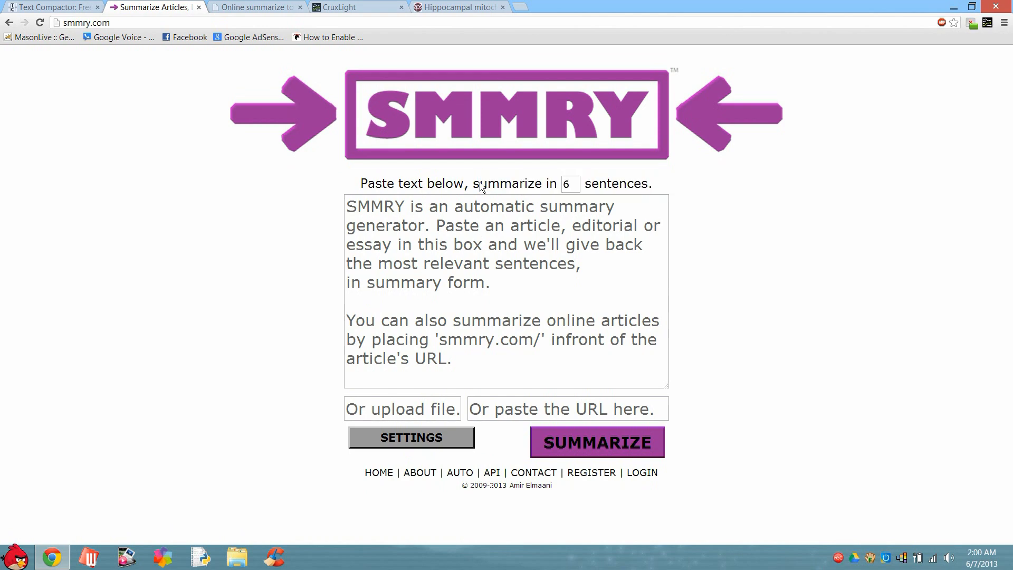
left_click(505, 308)
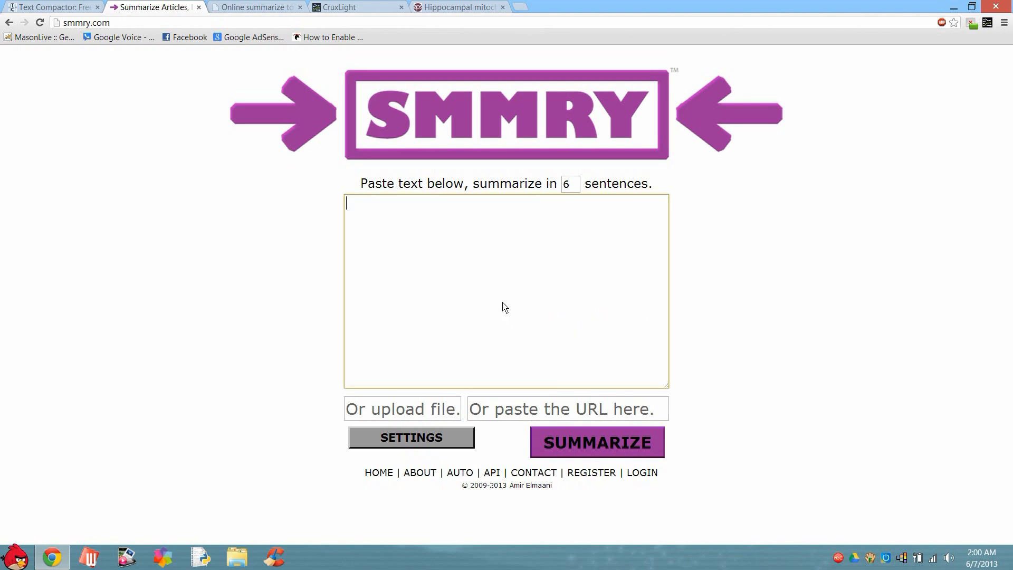
left_click(263, 7)
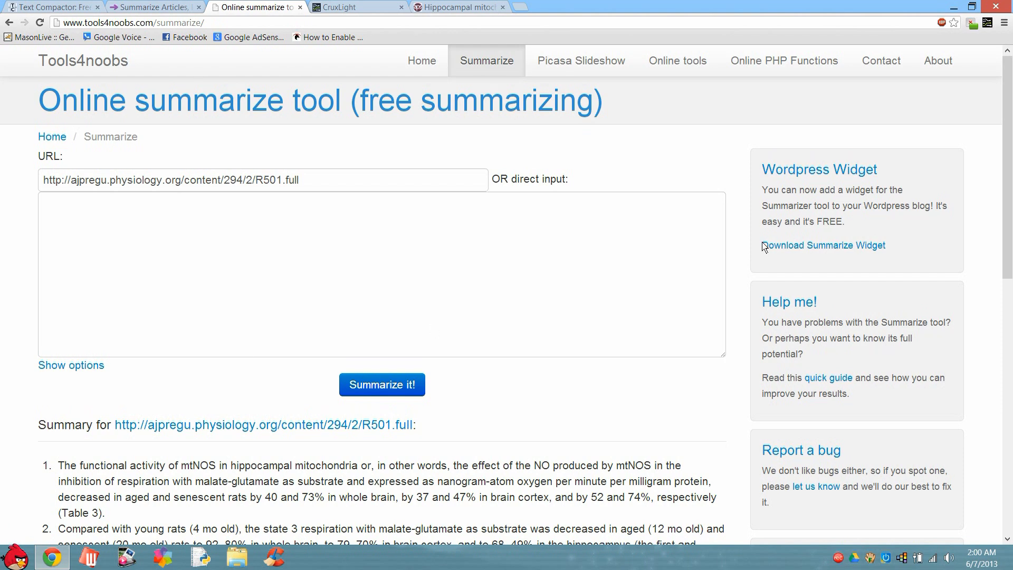
Check the article URL and direct text fields, then reveal the Tools4noobs summary options
left_click(157, 178)
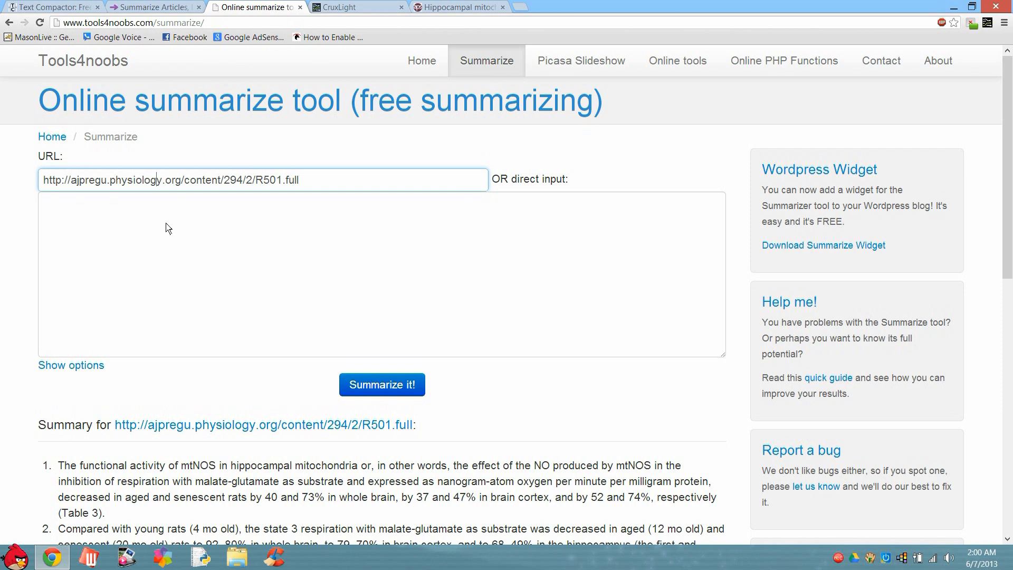
left_click(168, 295)
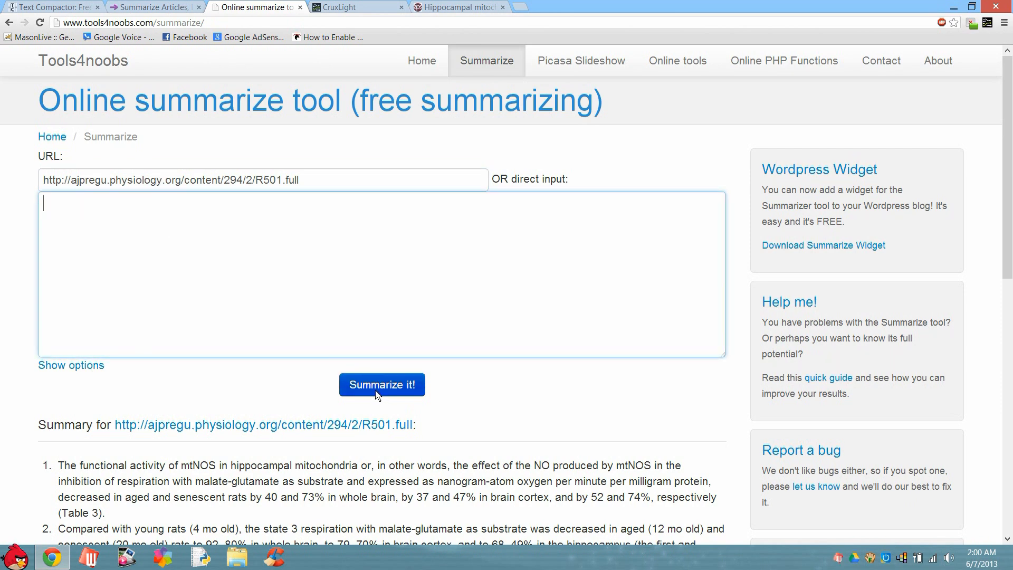
scroll(68, 198, "down", 4)
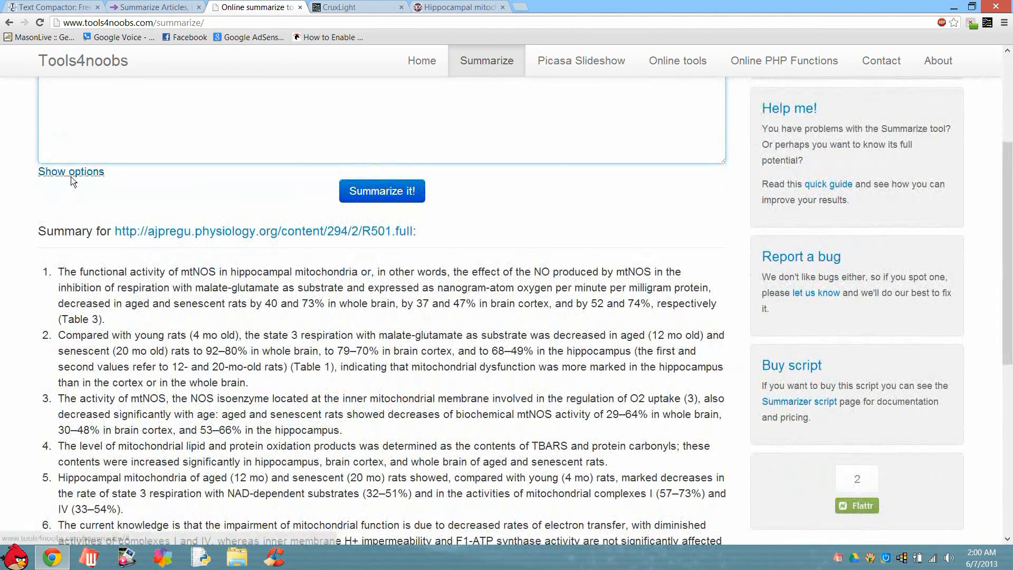
left_click(69, 172)
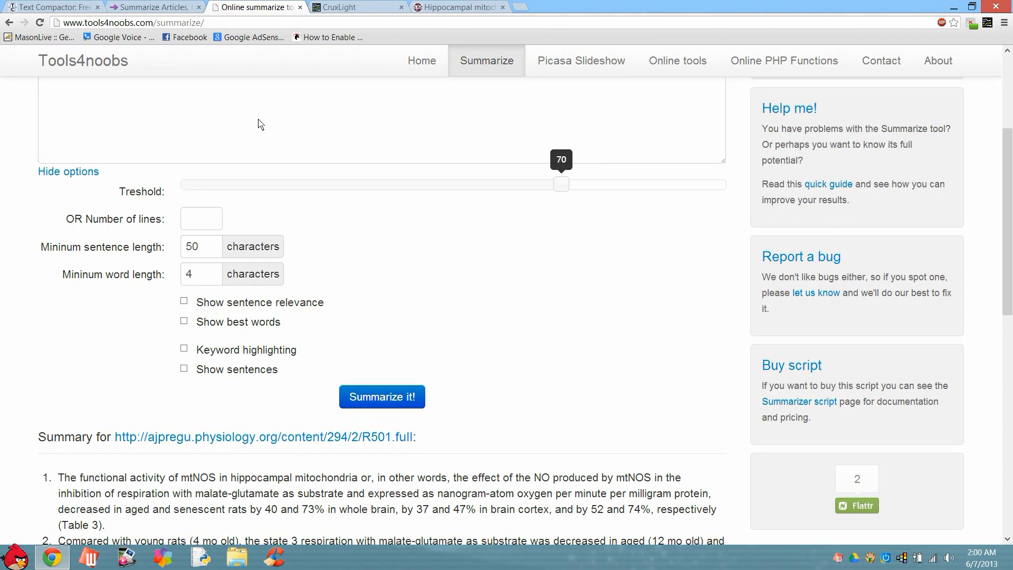
left_click(77, 6)
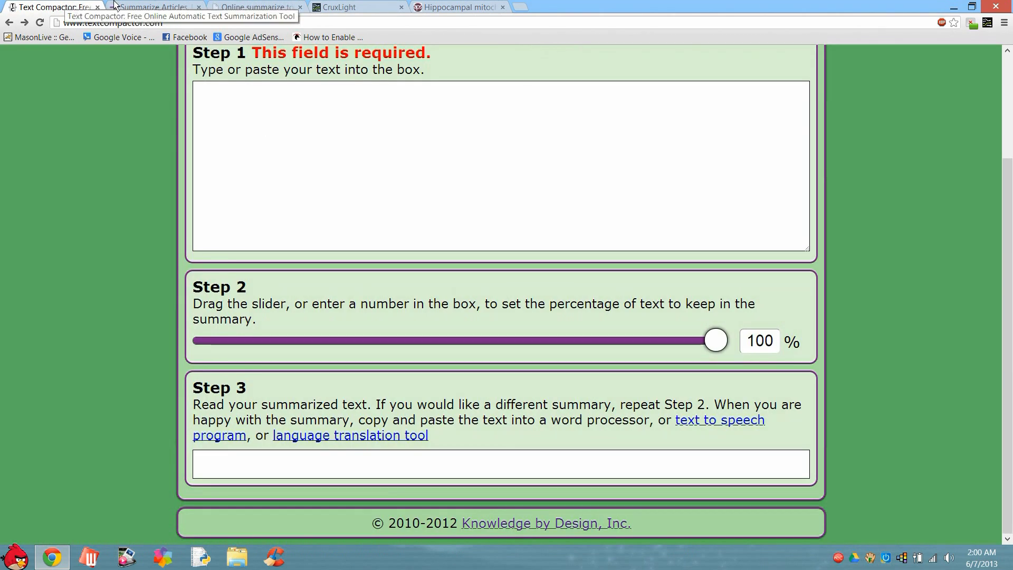
left_click(156, 6)
left_click(282, 5)
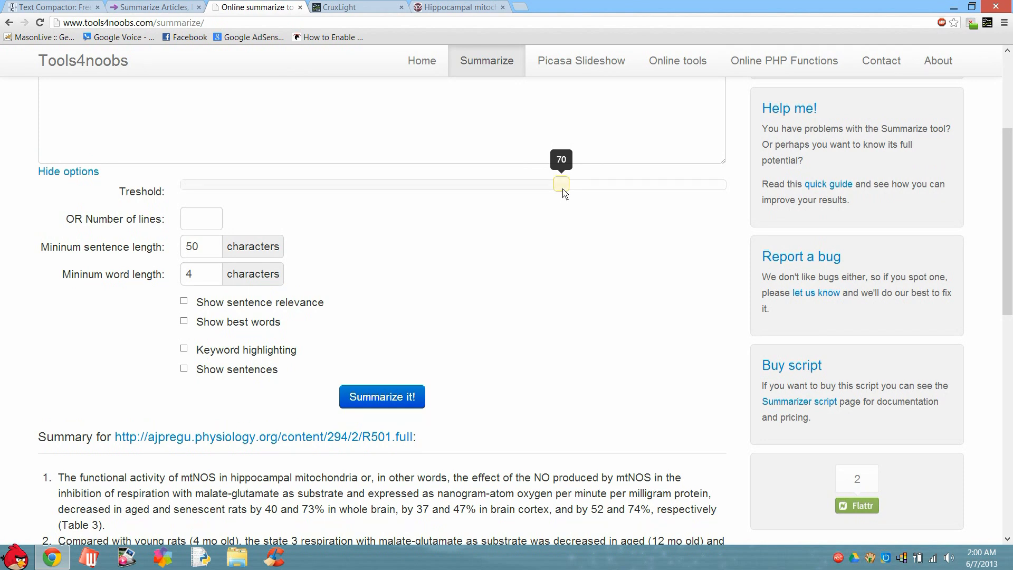
Raise the Treshold from 70 to 72 and scroll through the numbered summary sentences
mouse_move(563, 194)
left_mouse_down()
mouse_move(633, 188)
mouse_move(576, 189)
left_mouse_up()
left_click(220, 222)
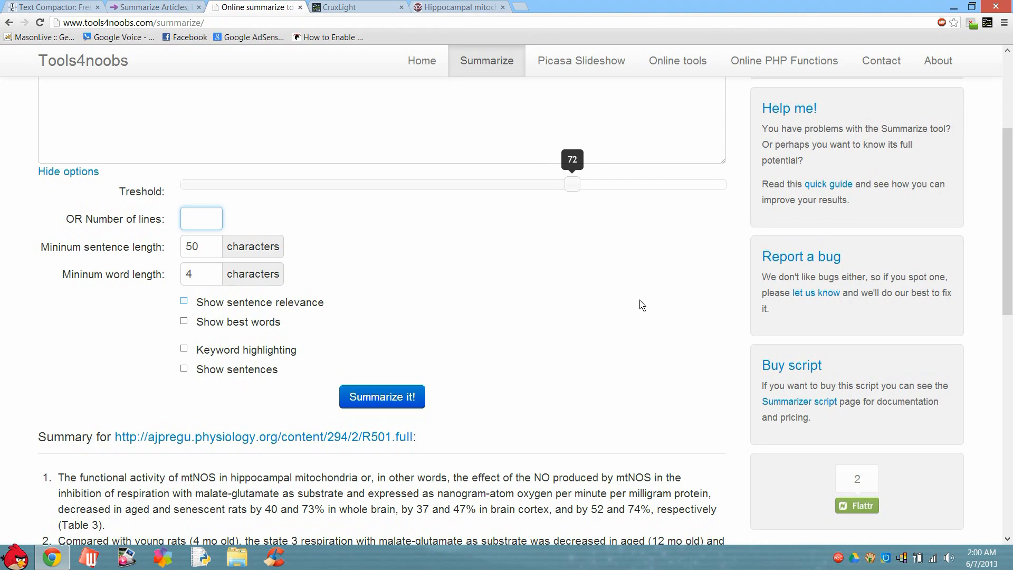
left_click_drag(1007, 222, 1010, 395)
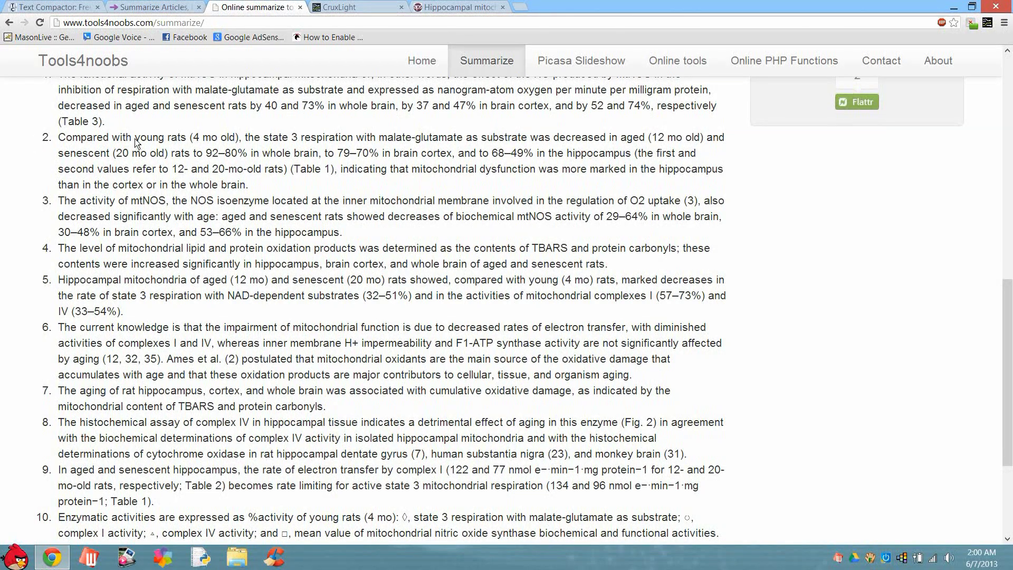
left_click_drag(1006, 356, 1005, 254)
Visit the CruxLight site, then view the journal article's Abstract with key sentences highlighted in yellow
left_click(436, 7)
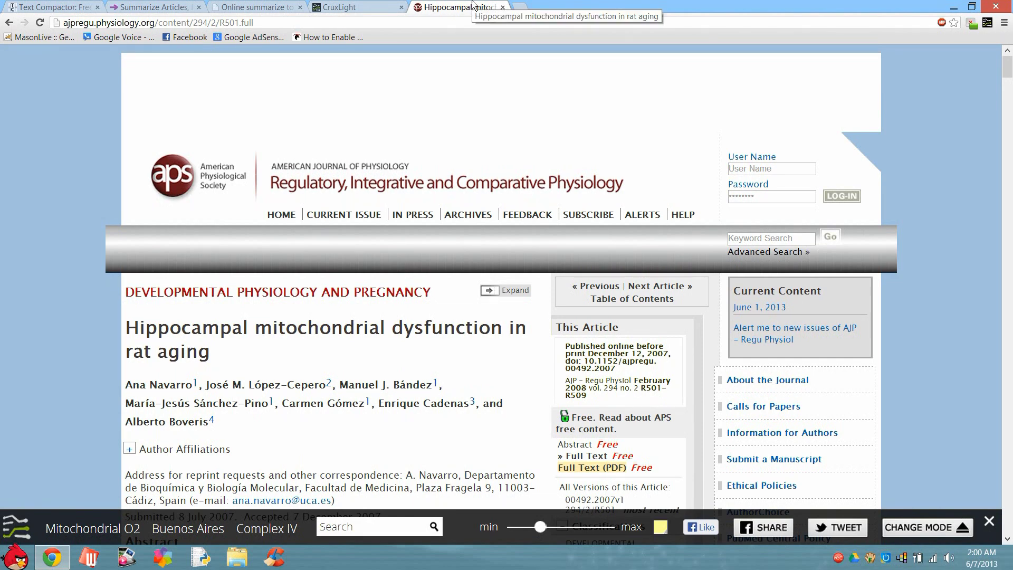
left_click(254, 7)
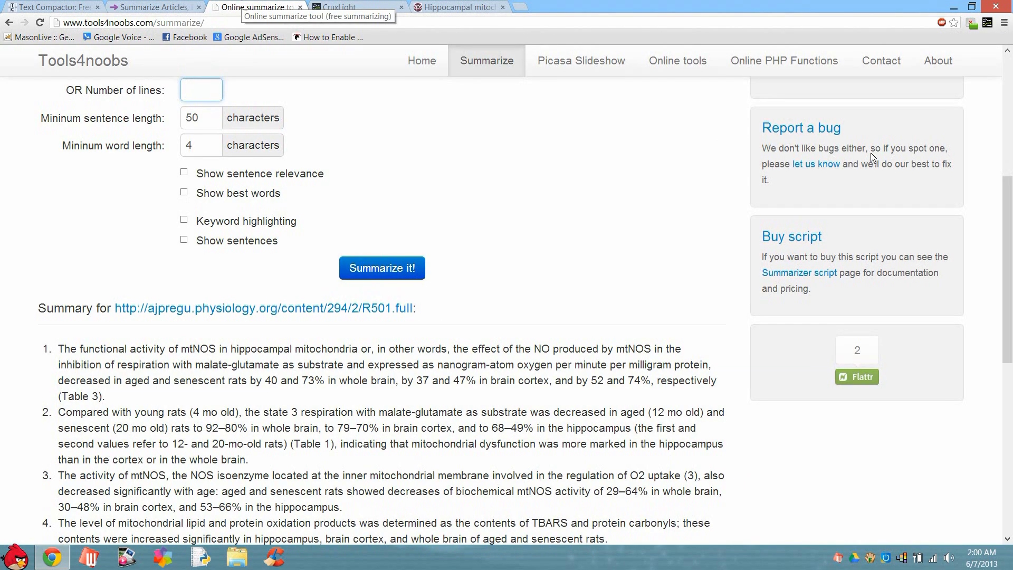
left_click(374, 7)
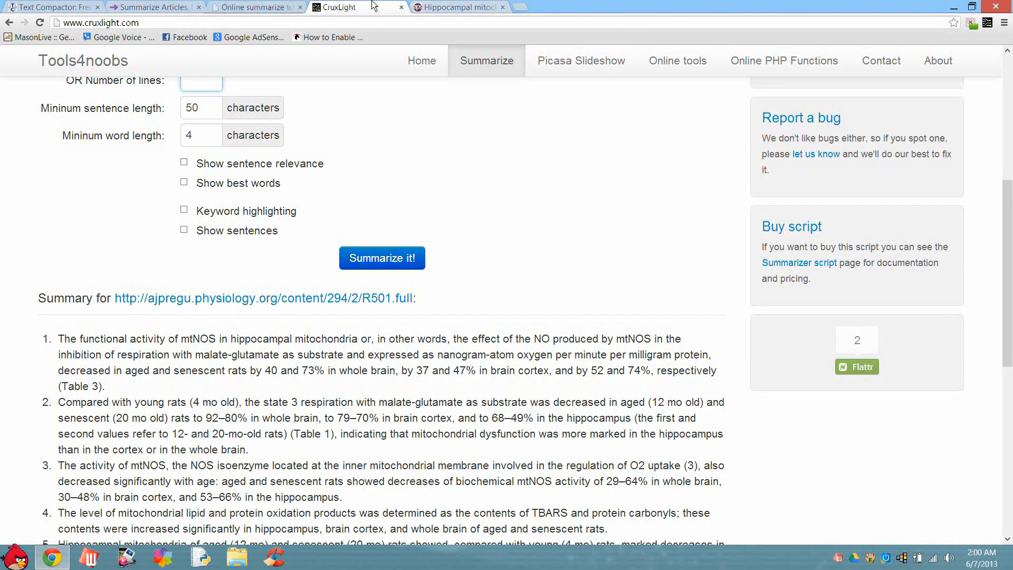
left_click_drag(1008, 94, 1011, 63)
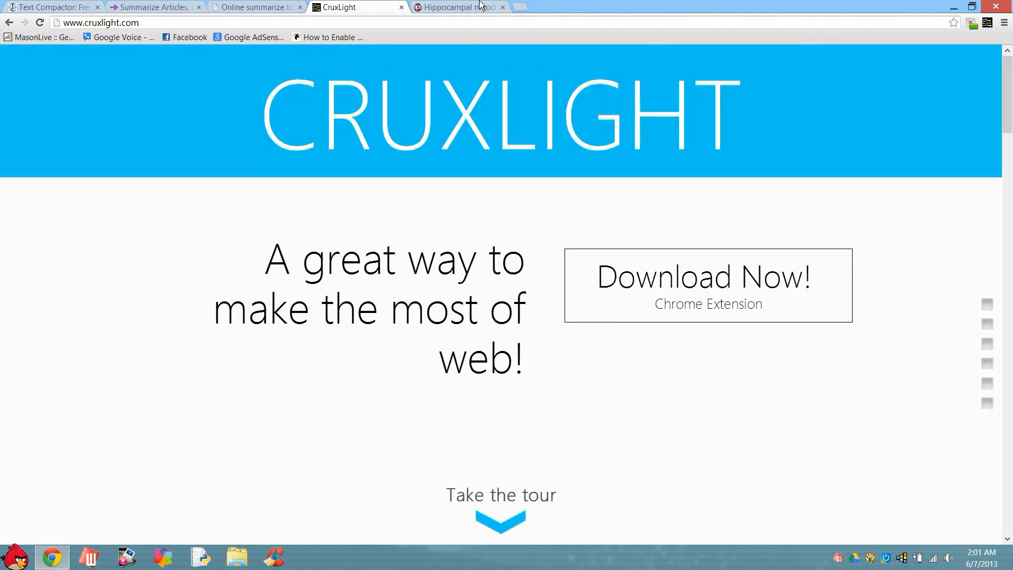
key("ctrl+Tab")
mouse_move(1012, 99)
left_mouse_down()
mouse_move(1012, 169)
mouse_move(1008, 71)
mouse_move(1009, 223)
mouse_move(1009, 77)
mouse_move(1009, 95)
left_mouse_up()
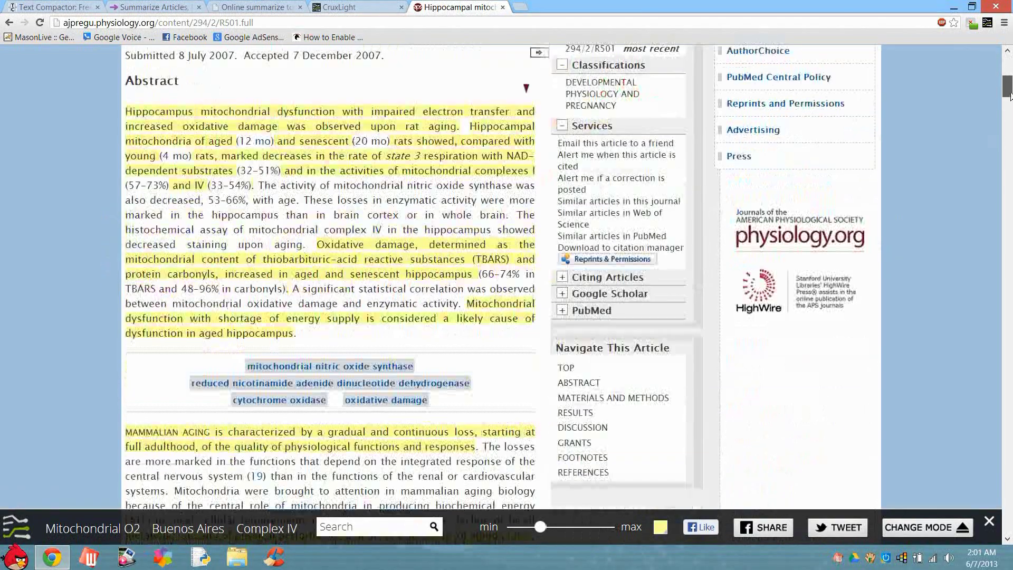
mouse_move(1009, 95)
left_mouse_down()
mouse_move(1009, 64)
mouse_move(1009, 154)
mouse_move(1009, 66)
mouse_move(1010, 85)
left_mouse_up()
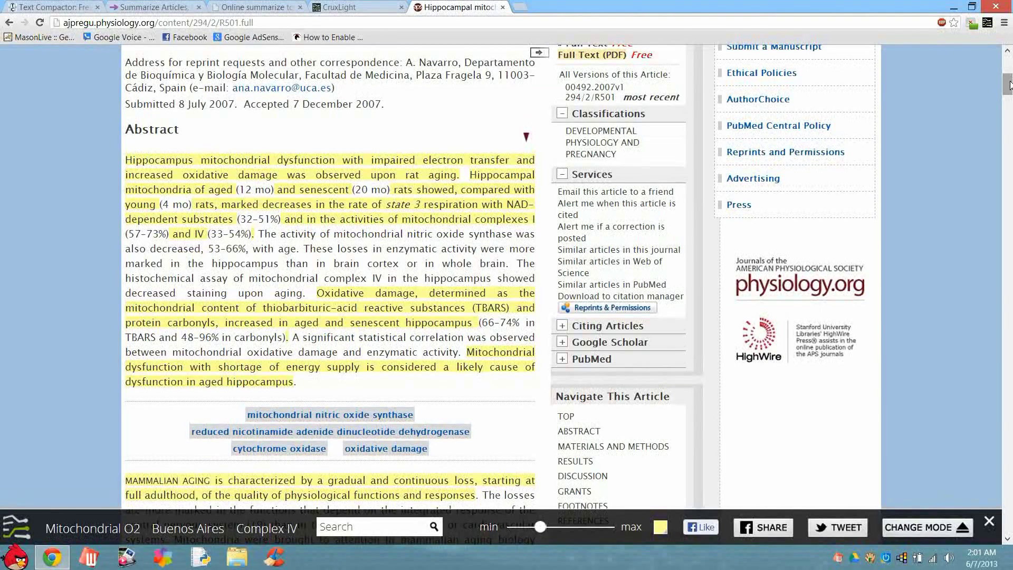
mouse_move(1010, 86)
left_mouse_down()
mouse_move(1011, 70)
mouse_move(1011, 354)
mouse_move(1010, 76)
left_mouse_up()
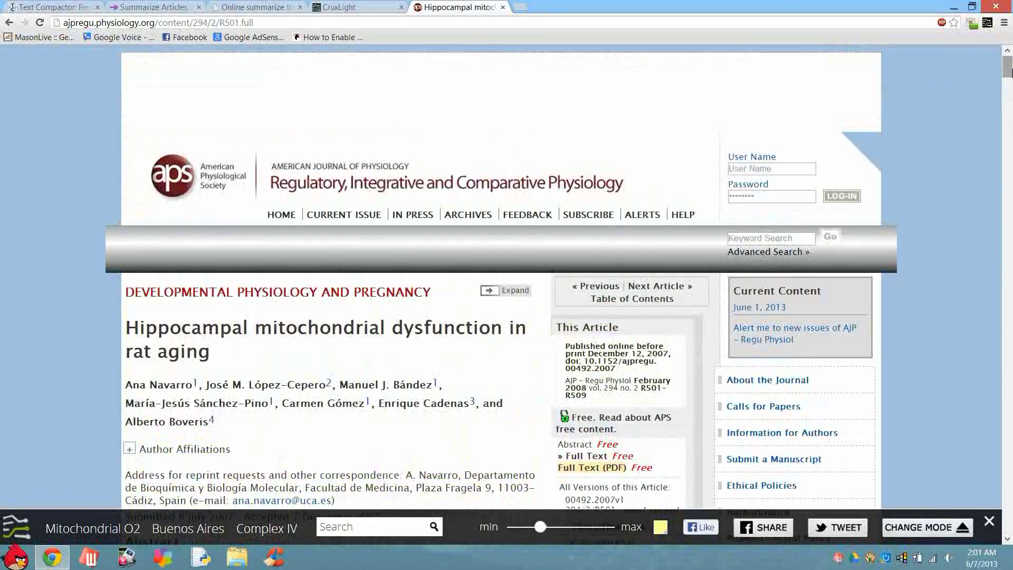
mouse_move(1009, 68)
left_mouse_down()
mouse_move(1009, 84)
mouse_move(1009, 66)
left_mouse_up()
mouse_move(1009, 66)
left_mouse_down()
mouse_move(1009, 84)
mouse_move(1009, 66)
left_mouse_up()
Minimize the Chrome window to leave only the Windows desktop showing
left_click(954, 7)
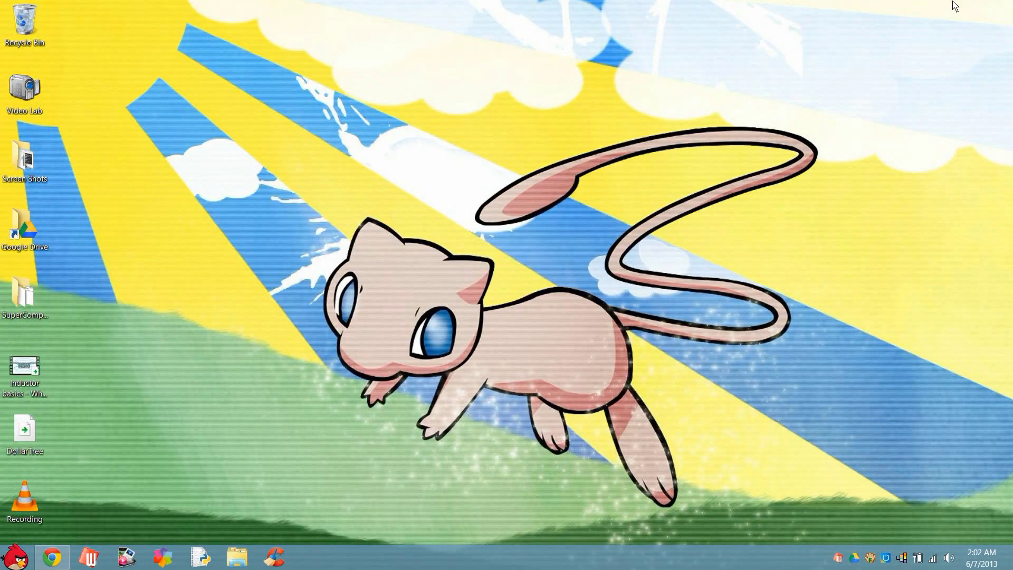